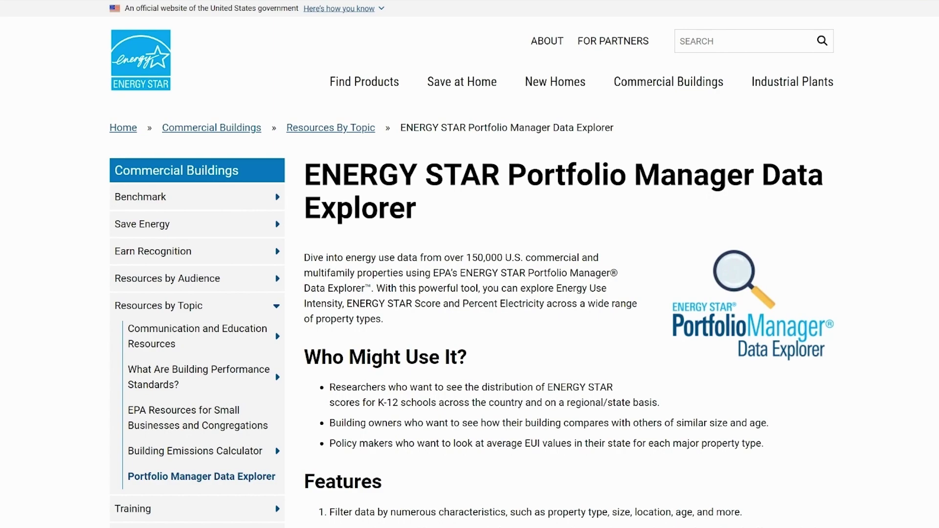
Step: Scroll down the ENERGY STAR page to the Get Started! section
{"action": "scroll", "coordinate": [529, 401], "scroll_direction": "down", "scroll_amount": 3}
{"action": "scroll", "coordinate": [529, 401], "scroll_direction": "down", "scroll_amount": 5}
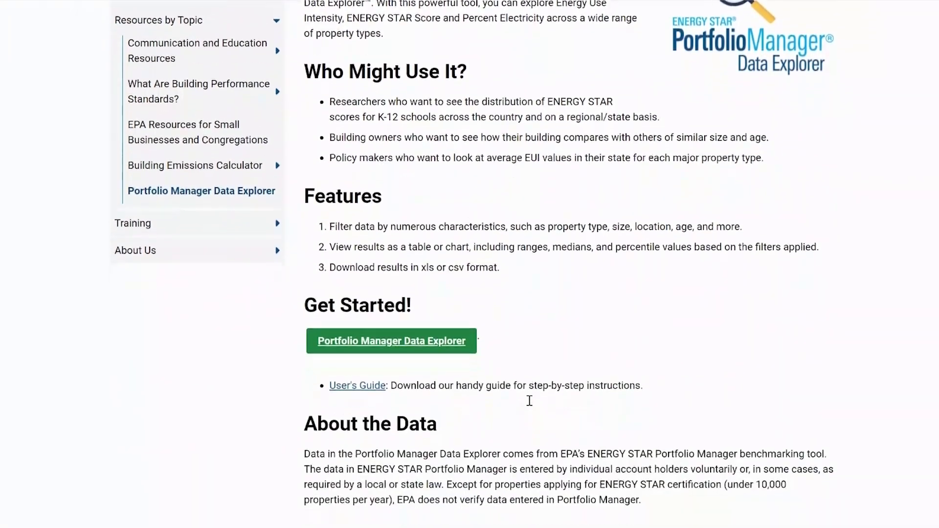
{"action": "scroll", "coordinate": [529, 400], "scroll_direction": "down", "scroll_amount": 1}
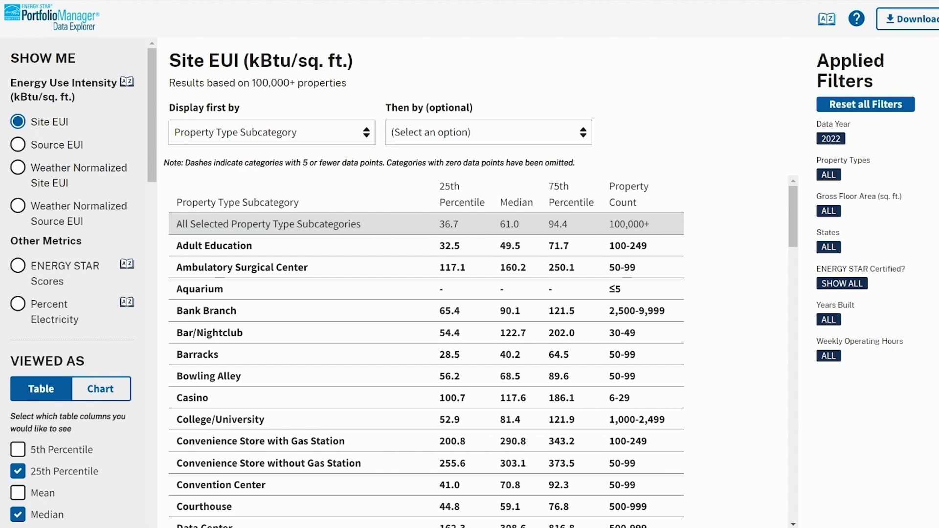
{"action": "scroll", "coordinate": [126, 220], "scroll_direction": "down", "scroll_amount": 3}
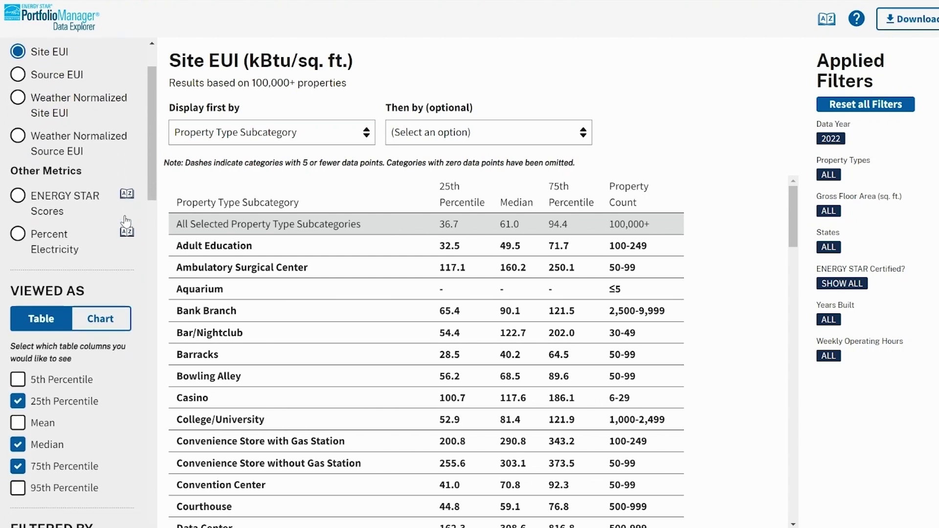
{"action": "scroll", "coordinate": [125, 220], "scroll_direction": "down", "scroll_amount": 3}
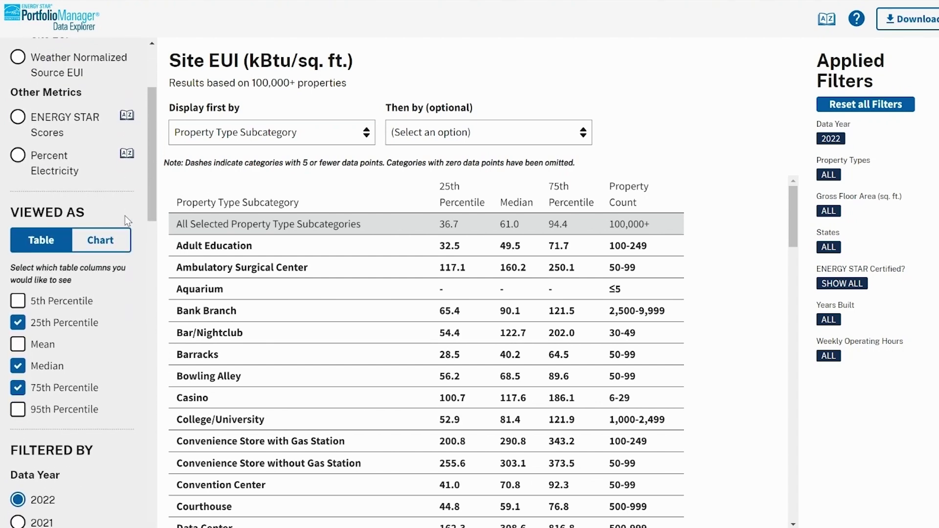
{"action": "scroll", "coordinate": [125, 216], "scroll_direction": "down", "scroll_amount": 4}
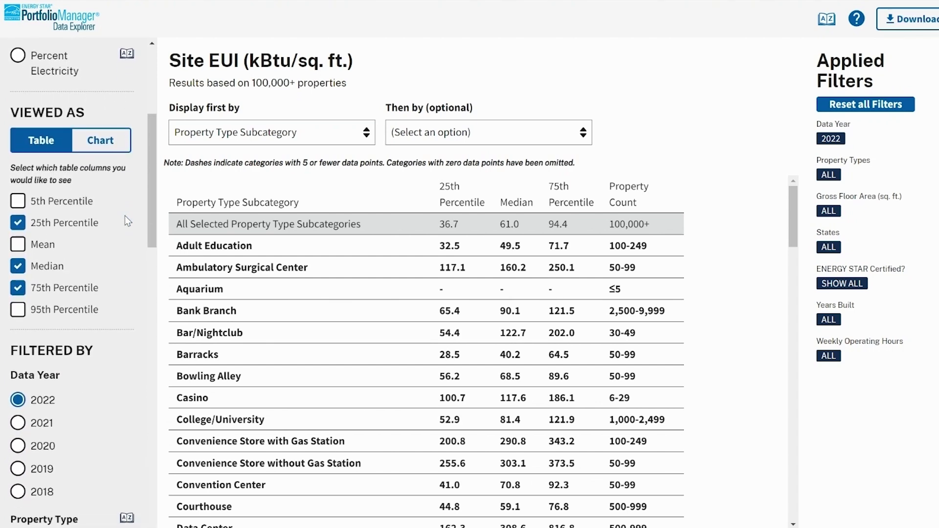
{"action": "scroll", "coordinate": [125, 215], "scroll_direction": "down", "scroll_amount": 3}
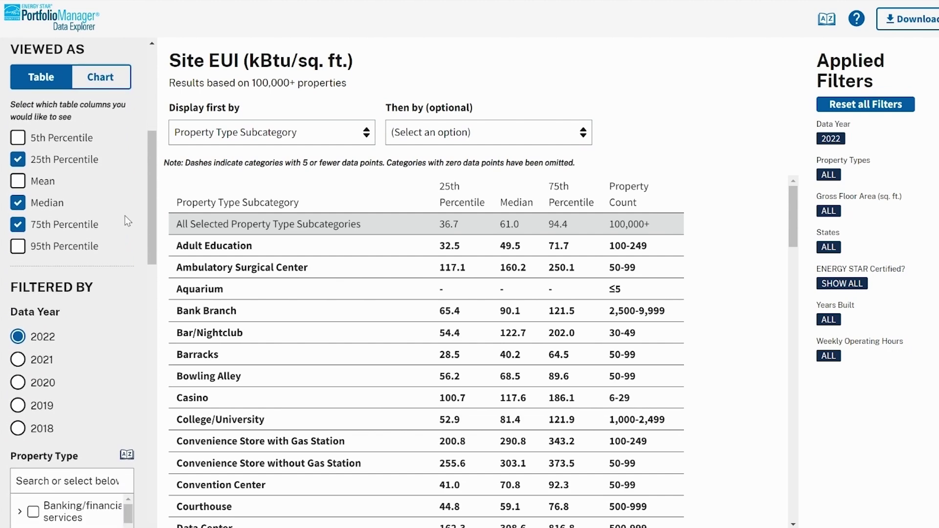
{"action": "scroll", "coordinate": [124, 216], "scroll_direction": "down", "scroll_amount": 3}
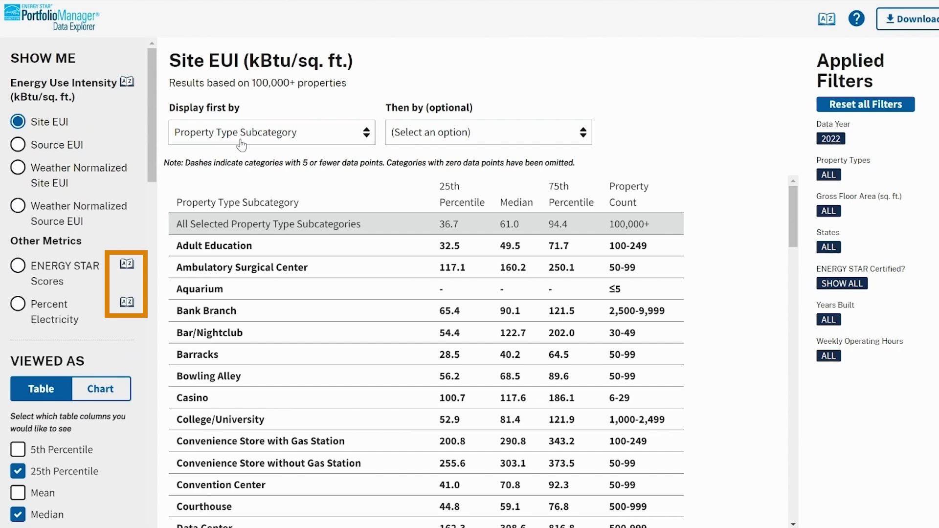
Step: Select ENERGY STAR Scores under Other Metrics and check its A-Z glossary definition
{"action": "left_click", "coordinate": [18, 265]}
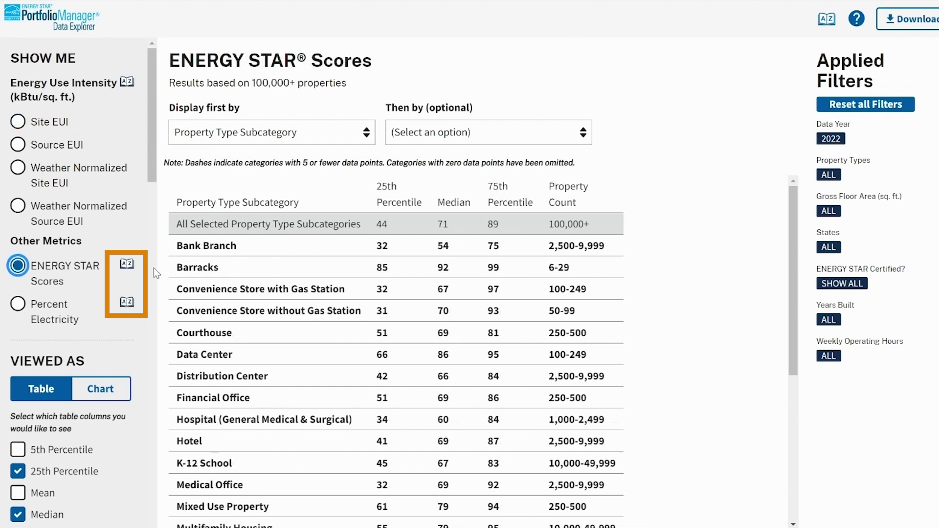
{"action": "left_click", "coordinate": [127, 263]}
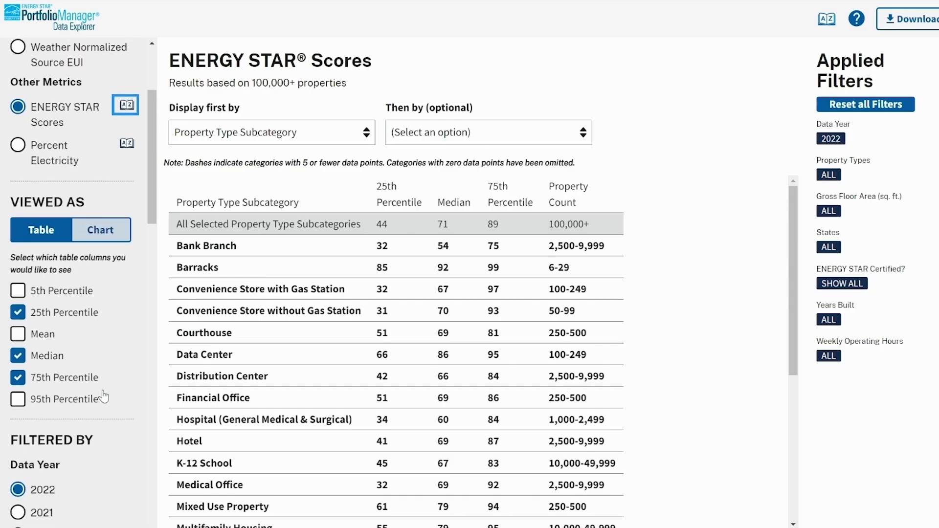
{"action": "scroll", "coordinate": [105, 395], "scroll_direction": "down", "scroll_amount": 2}
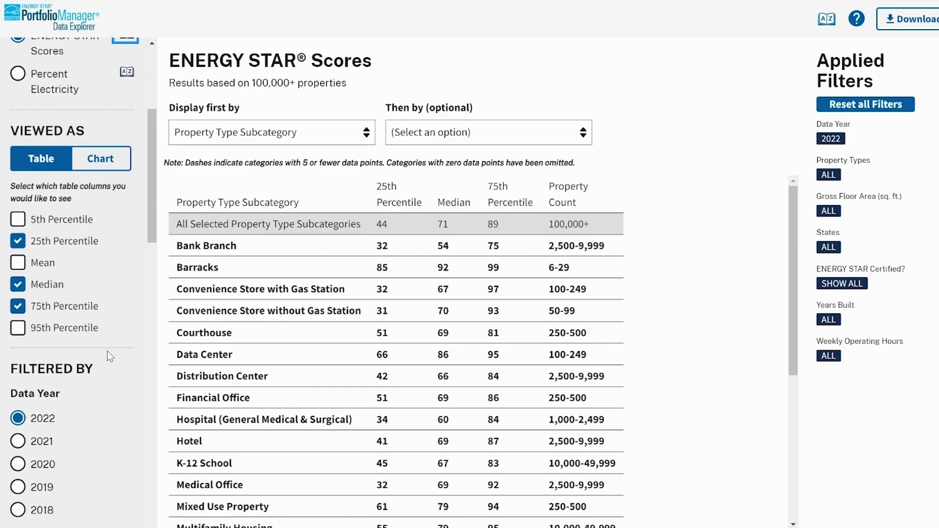
Step: Chart the ENERGY STAR Scores as box-and-whisker plots by property type subcategory
{"action": "left_click", "coordinate": [116, 162]}
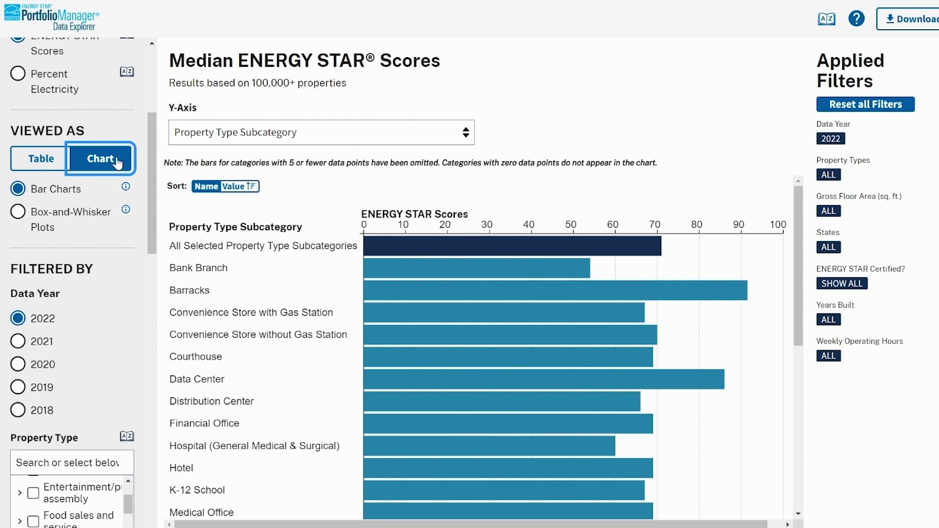
{"action": "left_click", "coordinate": [19, 212]}
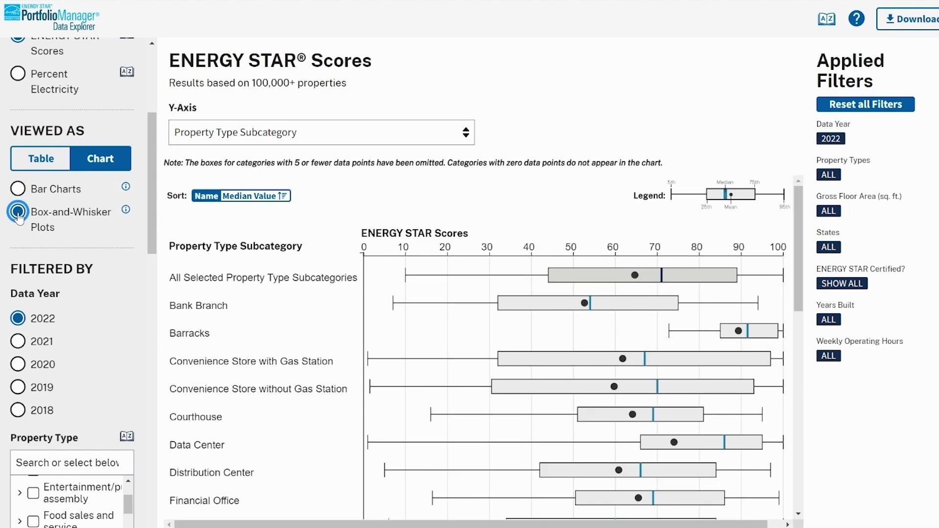
{"action": "mouse_move", "coordinate": [397, 387]}
{"action": "scroll", "coordinate": [397, 386], "scroll_direction": "down", "scroll_amount": 2}
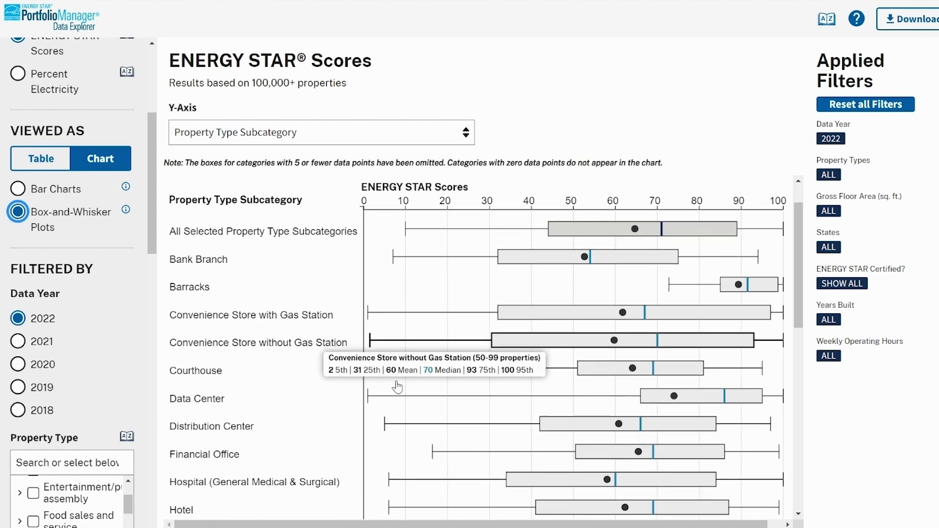
{"action": "scroll", "coordinate": [397, 387], "scroll_direction": "down", "scroll_amount": 4}
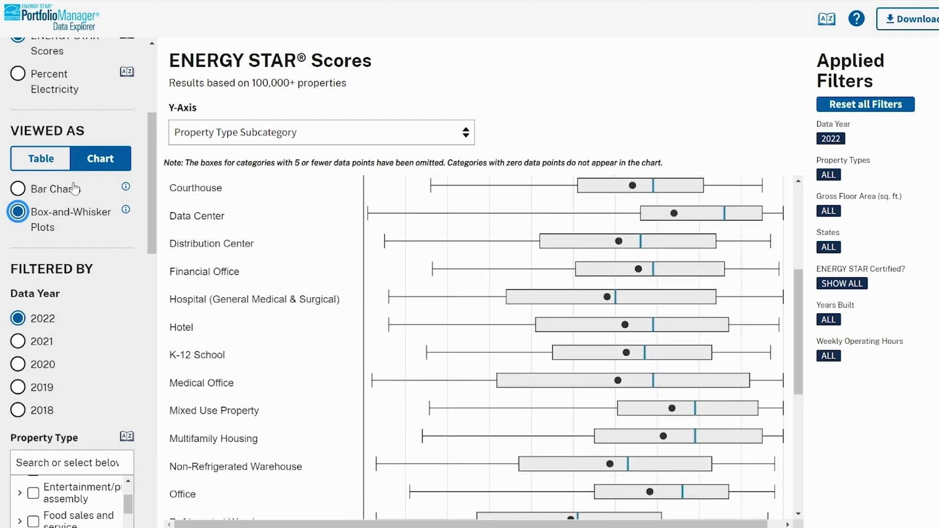
Step: Switch to the table, then back to box-and-whisker plots, reviewing each subcategory's values
{"action": "left_click", "coordinate": [44, 160]}
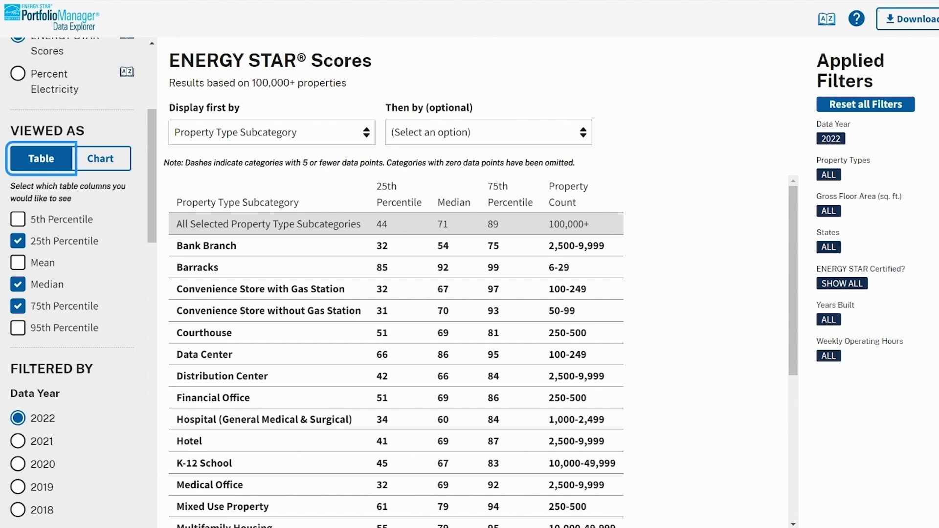
{"action": "left_click", "coordinate": [100, 159]}
{"action": "left_click", "coordinate": [18, 212]}
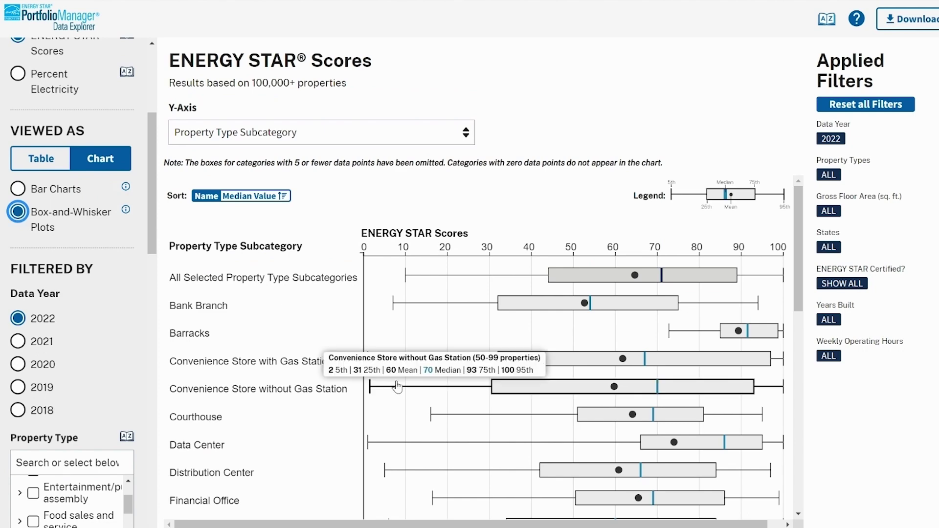
{"action": "scroll", "coordinate": [397, 387], "scroll_direction": "down", "scroll_amount": 2}
{"action": "scroll", "coordinate": [397, 387], "scroll_direction": "down", "scroll_amount": 1}
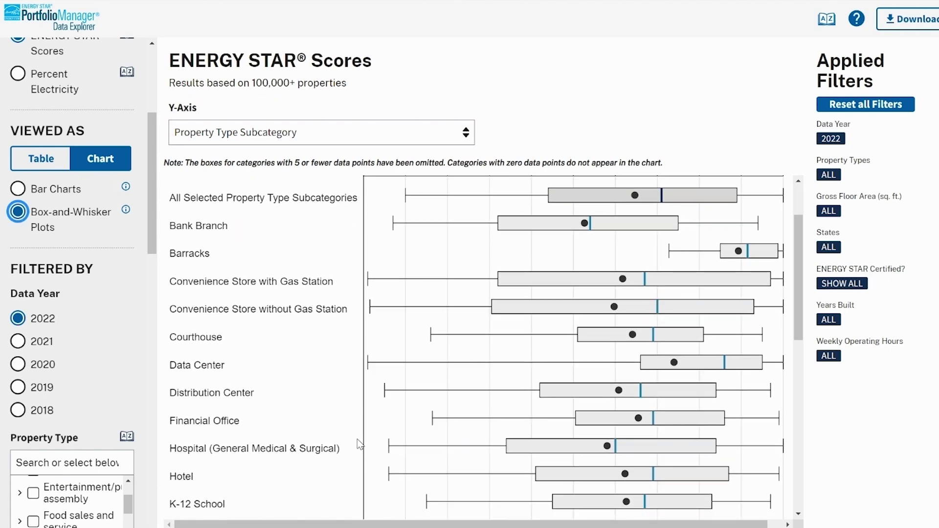
{"action": "scroll", "coordinate": [359, 444], "scroll_direction": "down", "scroll_amount": 1}
{"action": "scroll", "coordinate": [359, 444], "scroll_direction": "down", "scroll_amount": 4}
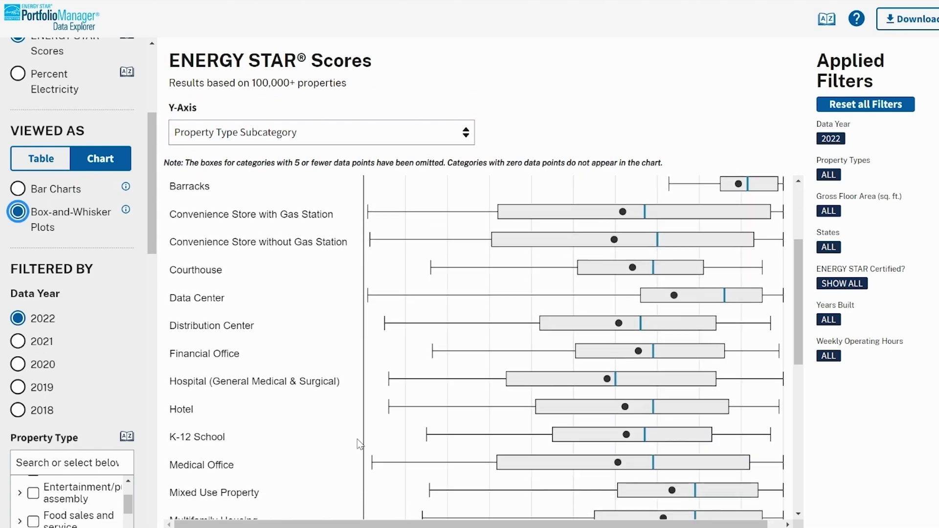
{"action": "scroll", "coordinate": [359, 444], "scroll_direction": "down", "scroll_amount": 2}
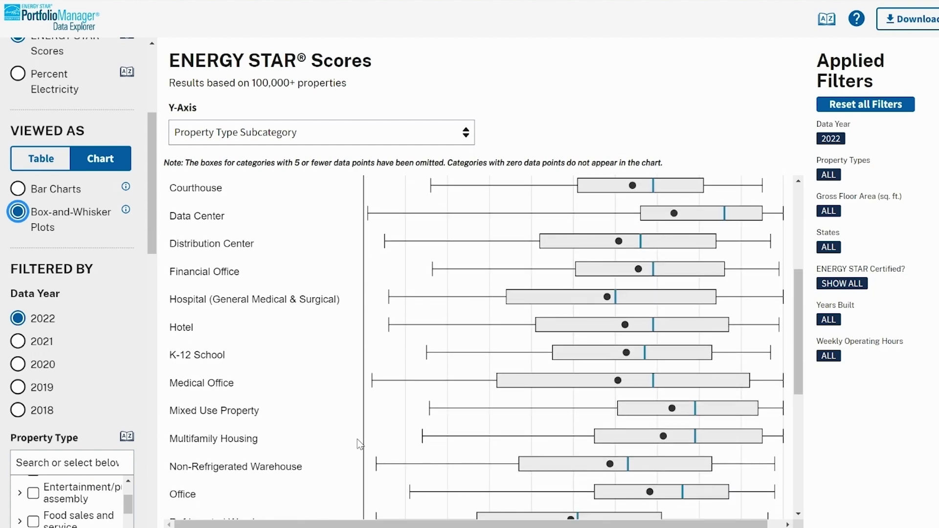
{"action": "mouse_move", "coordinate": [535, 477]}
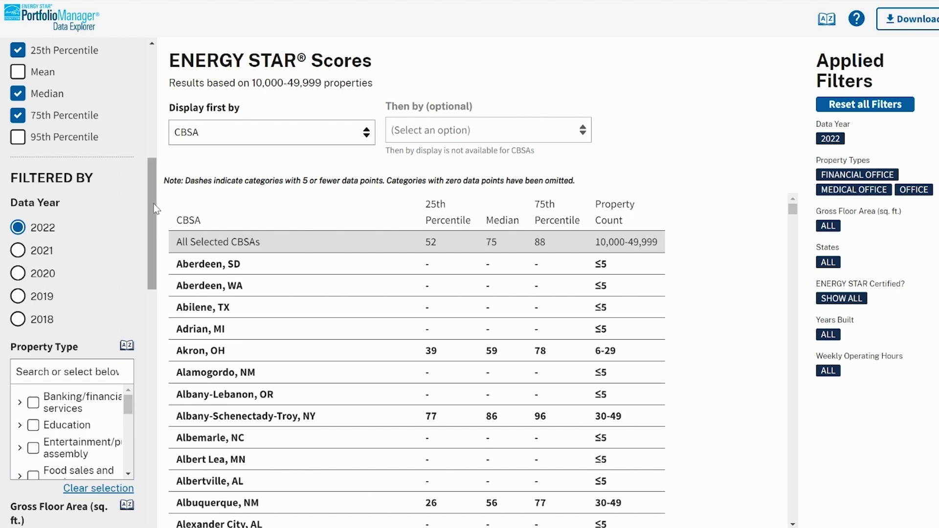
Step: Scroll the sidebar down to the Filtered By section
{"action": "left_click_drag", "start_coordinate": [154, 209], "coordinate": [147, 456]}
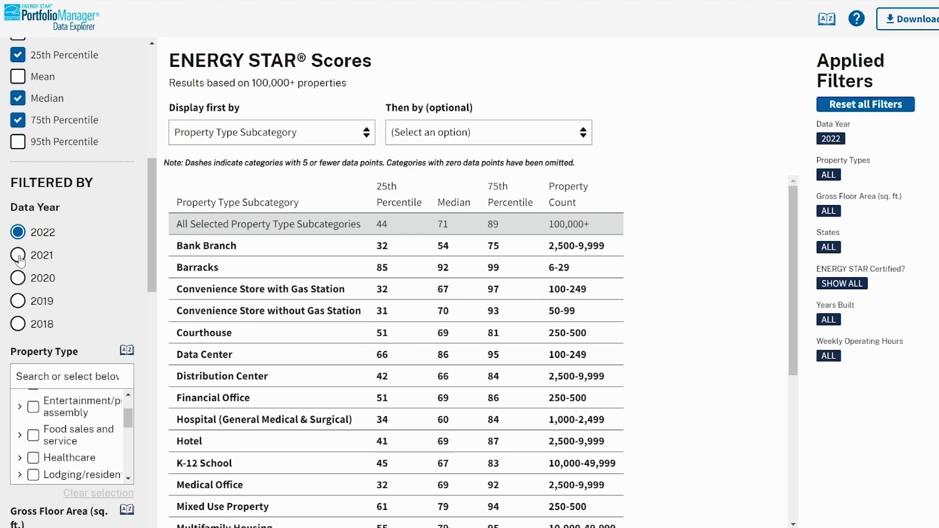
{"action": "left_click", "coordinate": [19, 256]}
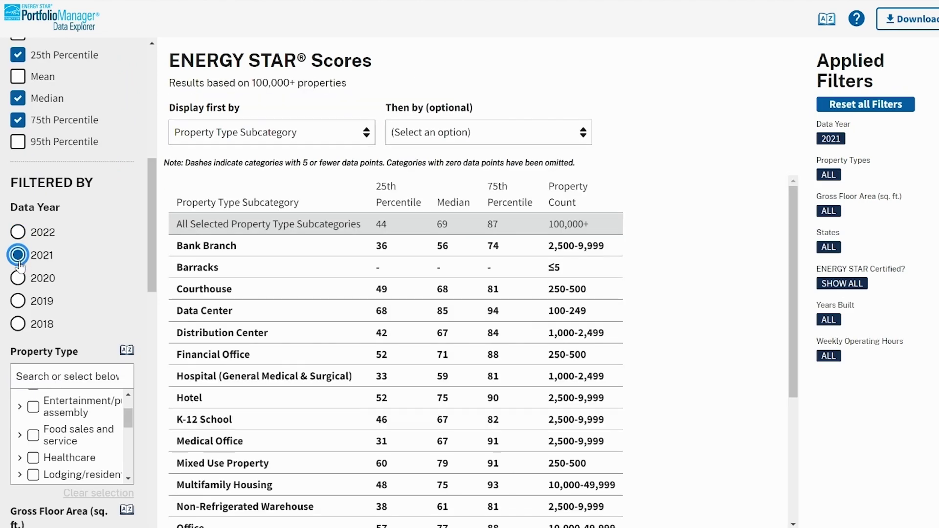
{"action": "left_click", "coordinate": [19, 281]}
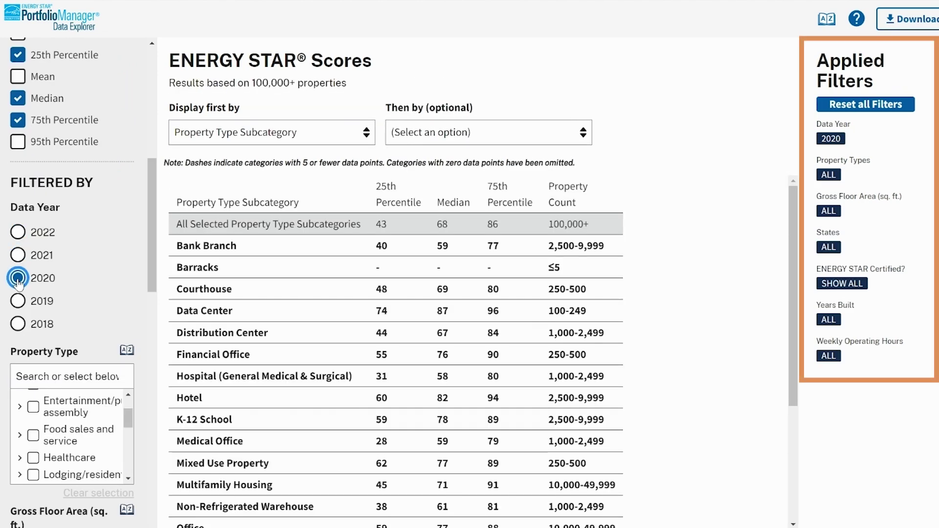
{"action": "left_click", "coordinate": [19, 325]}
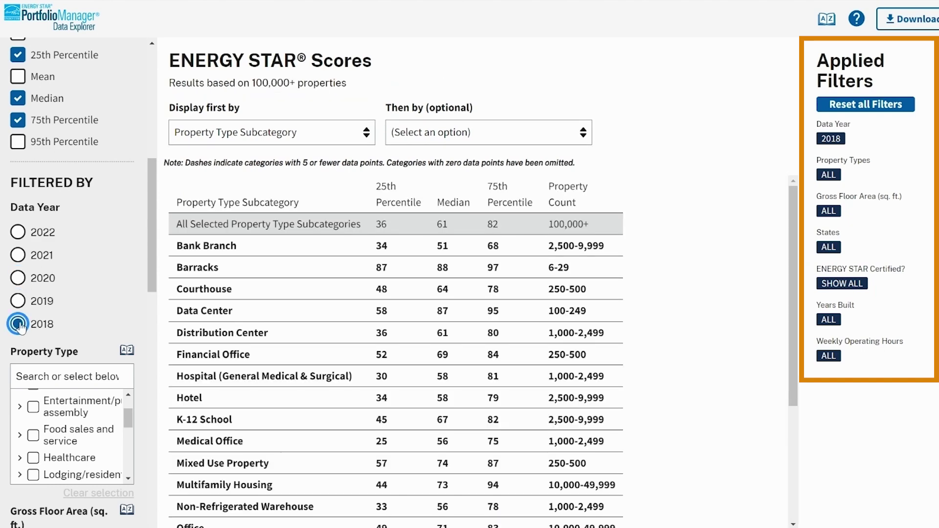
{"action": "left_click", "coordinate": [18, 233]}
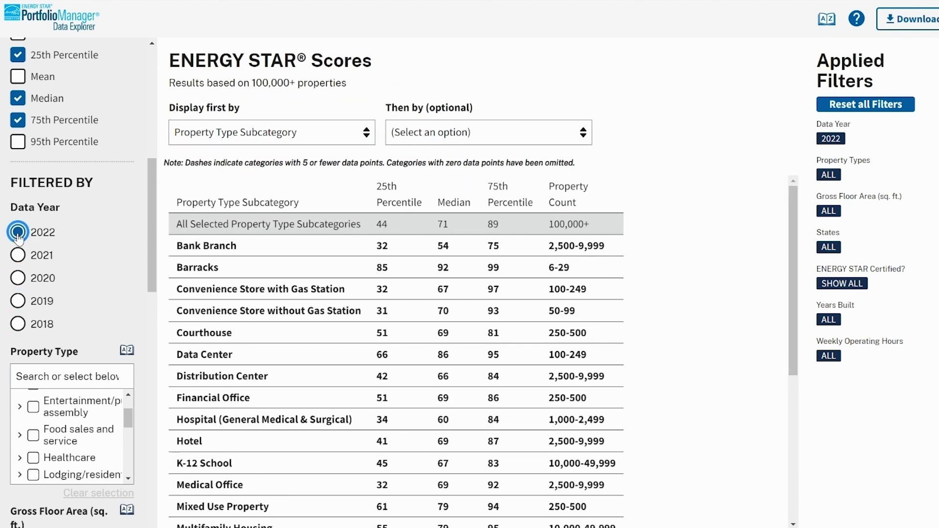
Step: Expand the Retail property category to view its subcategories
{"action": "scroll", "coordinate": [69, 294], "scroll_direction": "down", "scroll_amount": 1}
{"action": "scroll", "coordinate": [139, 377], "scroll_direction": "down", "scroll_amount": 1}
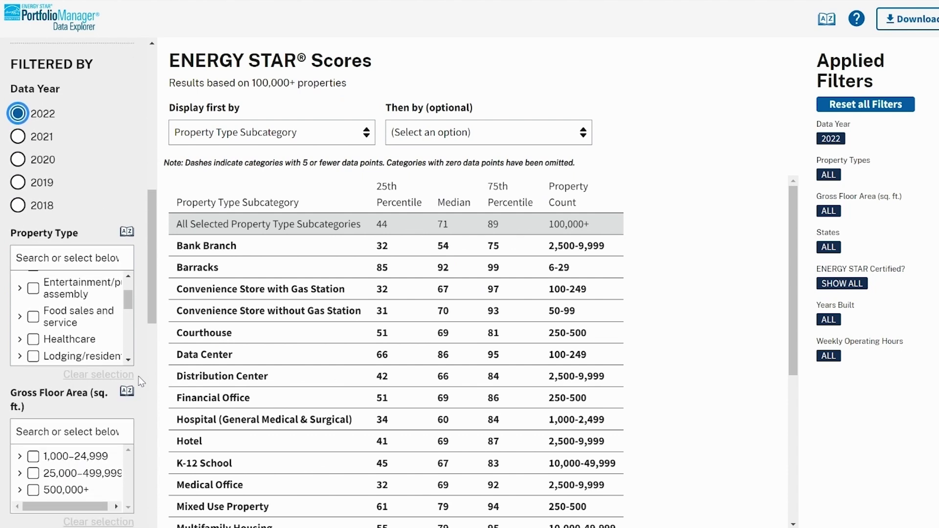
{"action": "scroll", "coordinate": [139, 377], "scroll_direction": "down", "scroll_amount": 1}
{"action": "scroll", "coordinate": [116, 312], "scroll_direction": "down", "scroll_amount": 1}
{"action": "scroll", "coordinate": [116, 312], "scroll_direction": "down", "scroll_amount": 3}
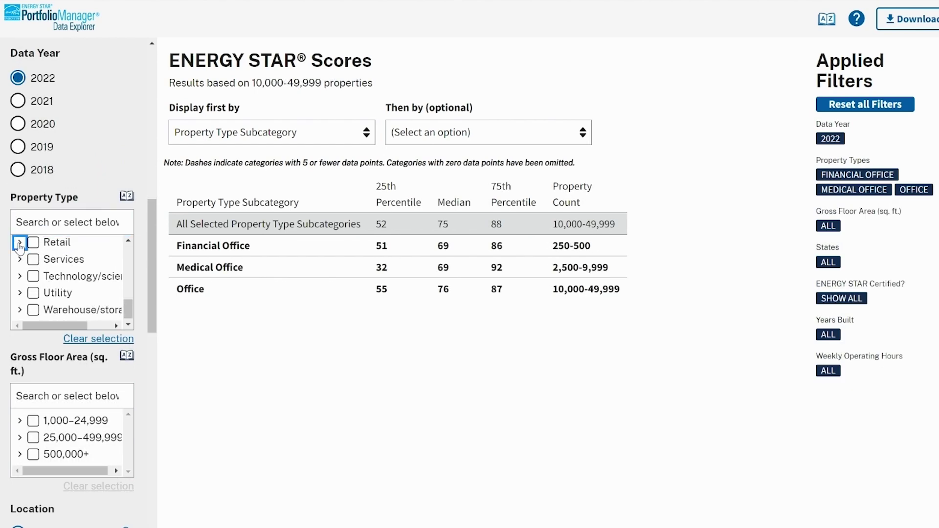
{"action": "left_click", "coordinate": [19, 243]}
{"action": "scroll", "coordinate": [69, 294], "scroll_direction": "down", "scroll_amount": 3}
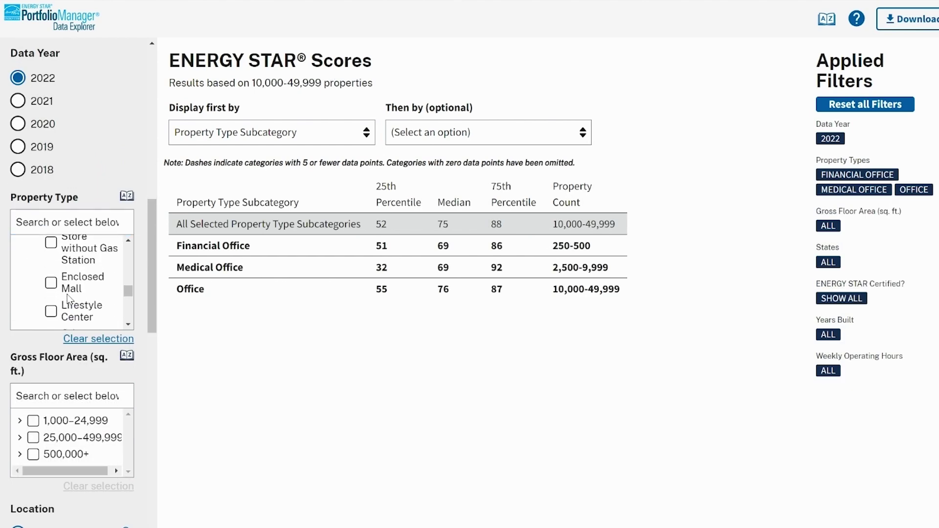
{"action": "scroll", "coordinate": [68, 298], "scroll_direction": "down", "scroll_amount": 5}
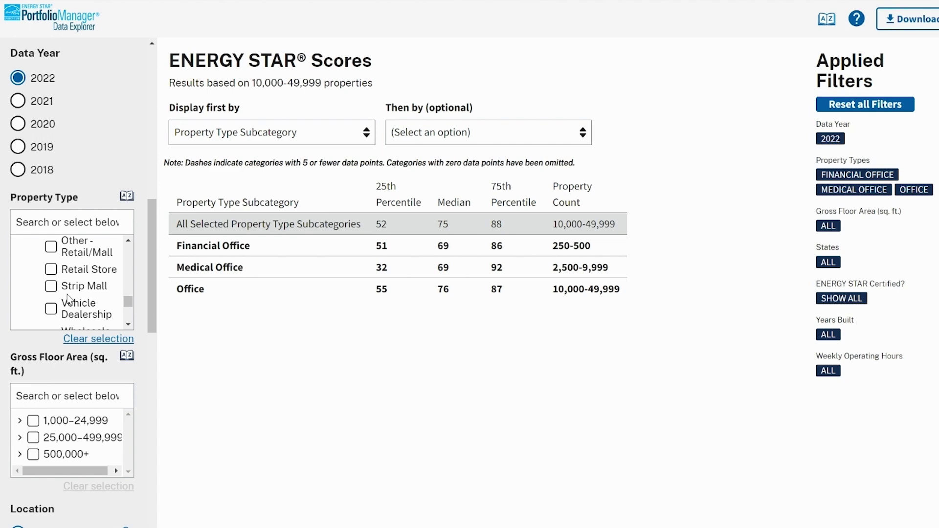
Step: Clear the property type selection and search the type list for 'office'
{"action": "left_click", "coordinate": [98, 338]}
{"action": "left_click", "coordinate": [75, 219]}
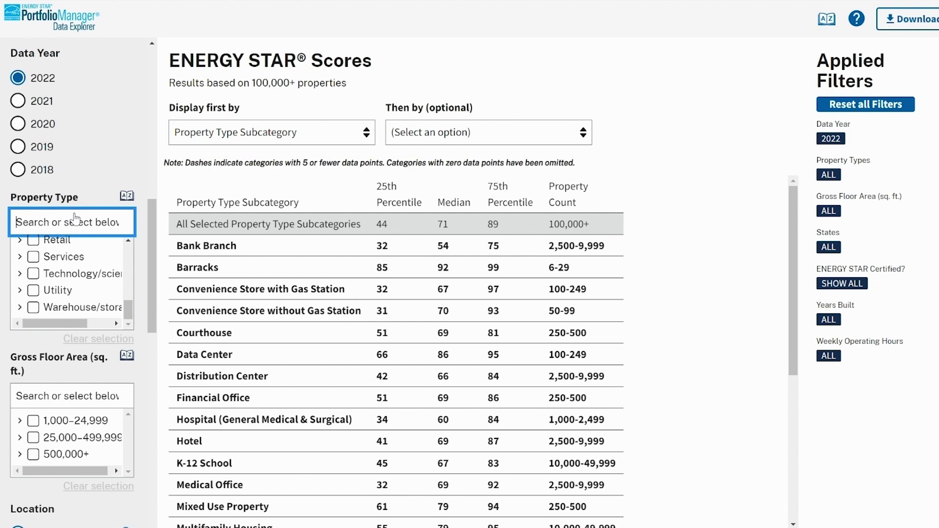
{"action": "type", "text": "office"}
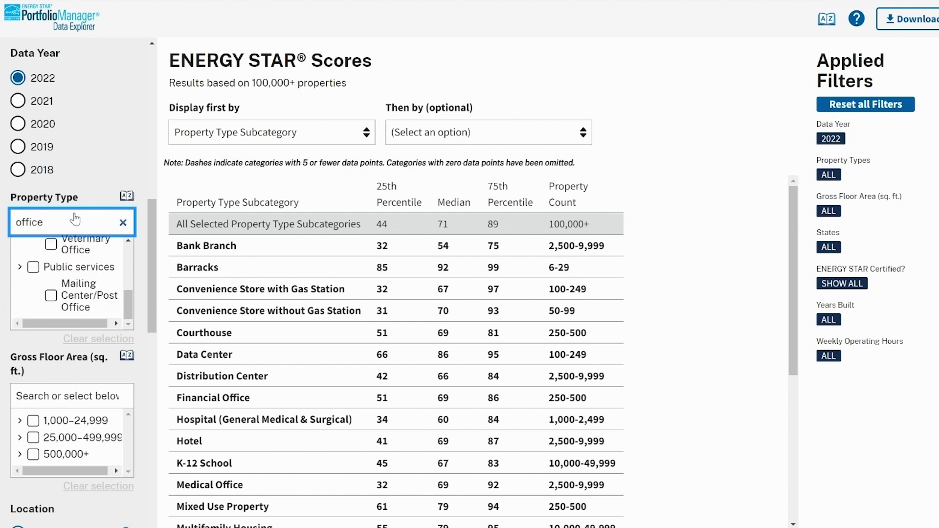
Step: Toggle the Location filter between CBSA and Climate Zone, ending on Climate Zone
{"action": "scroll", "coordinate": [69, 273], "scroll_direction": "up", "scroll_amount": 2}
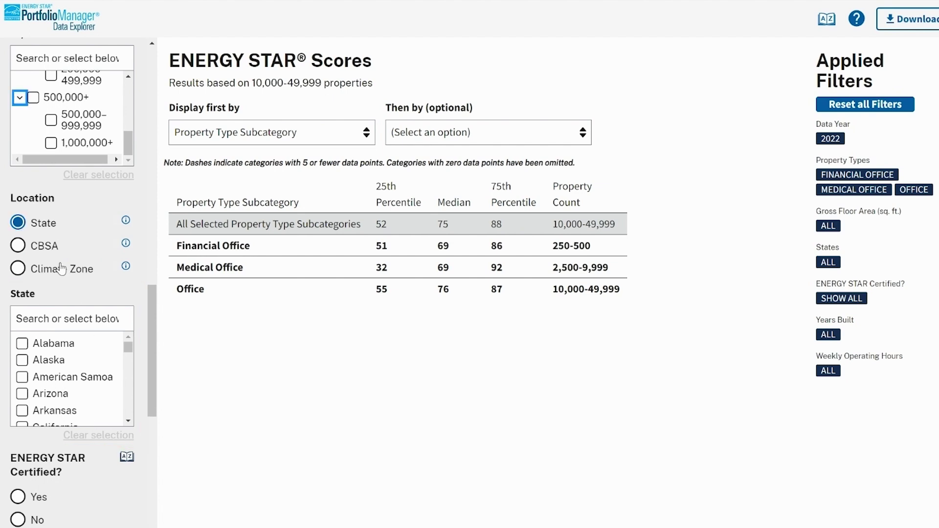
{"action": "left_click", "coordinate": [18, 246]}
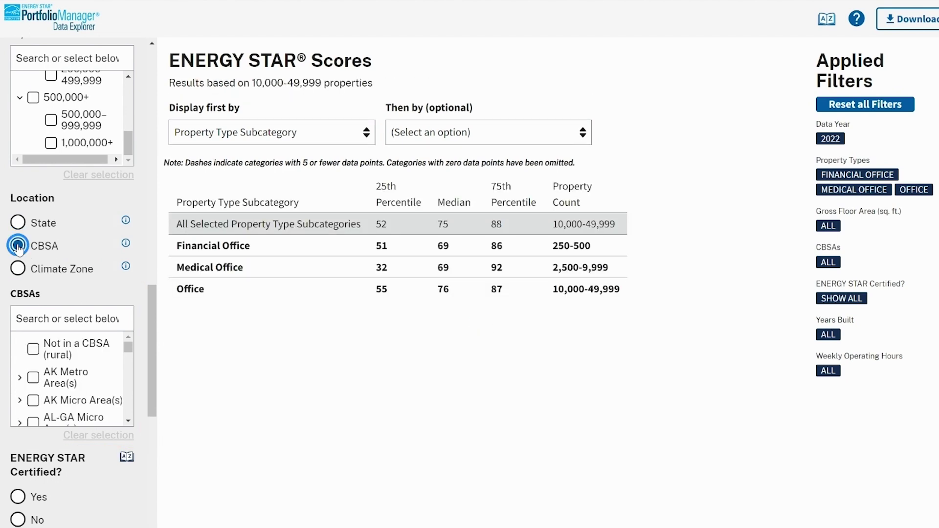
{"action": "left_click", "coordinate": [18, 269]}
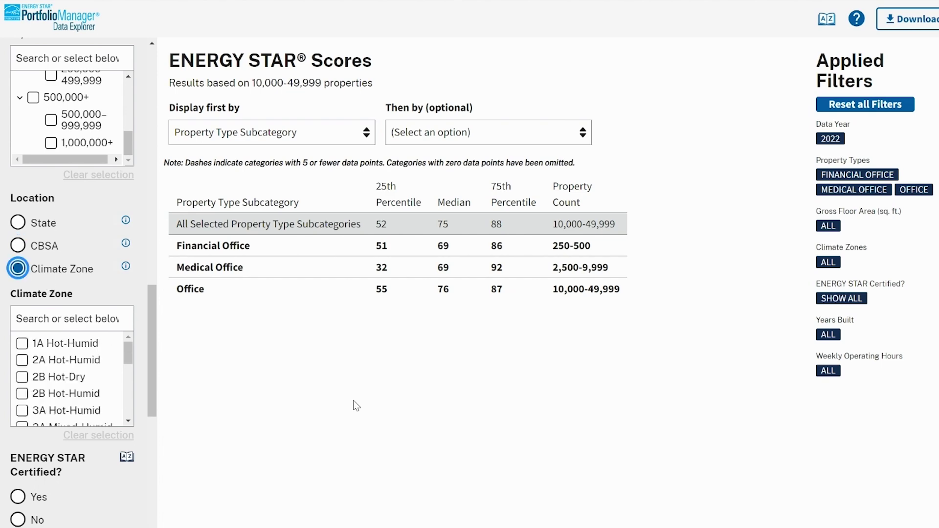
{"action": "left_click", "coordinate": [18, 246]}
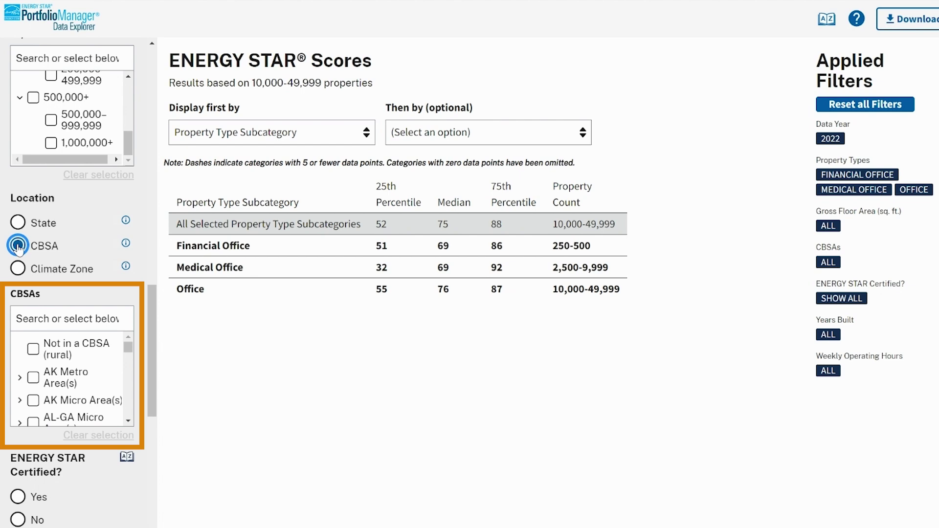
{"action": "left_click", "coordinate": [17, 269]}
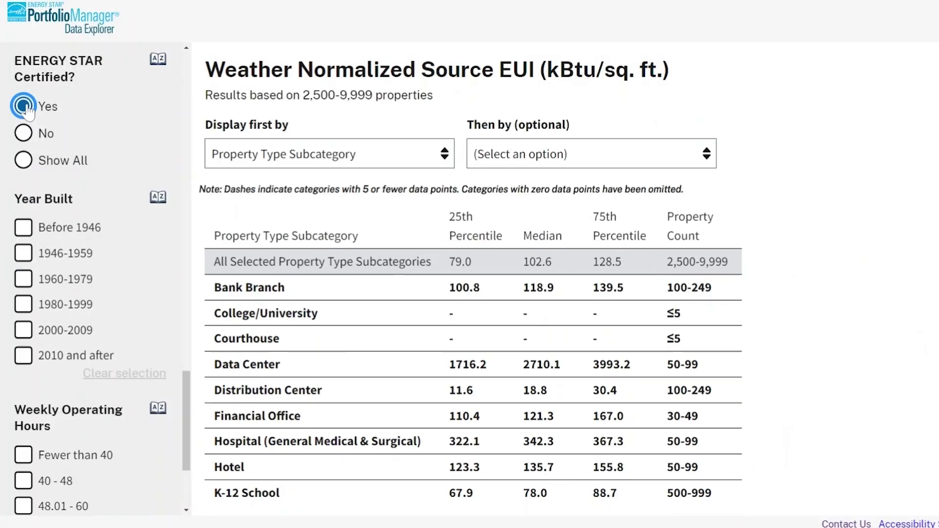
Step: Set ENERGY STAR Certified? to No, then to Show All
{"action": "left_click", "coordinate": [23, 142]}
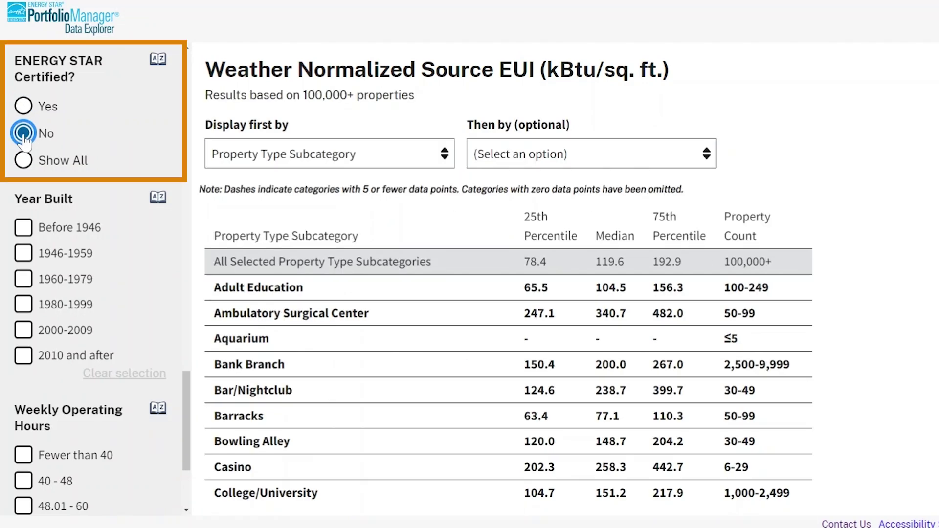
{"action": "left_click", "coordinate": [22, 163]}
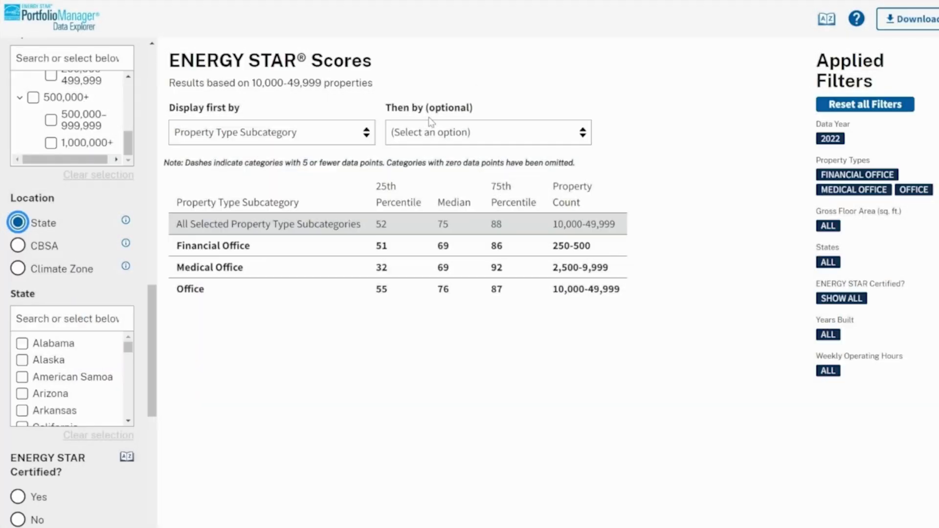
Step: Choose State for Display first by and Property Type for Then by
{"action": "left_click", "coordinate": [341, 138]}
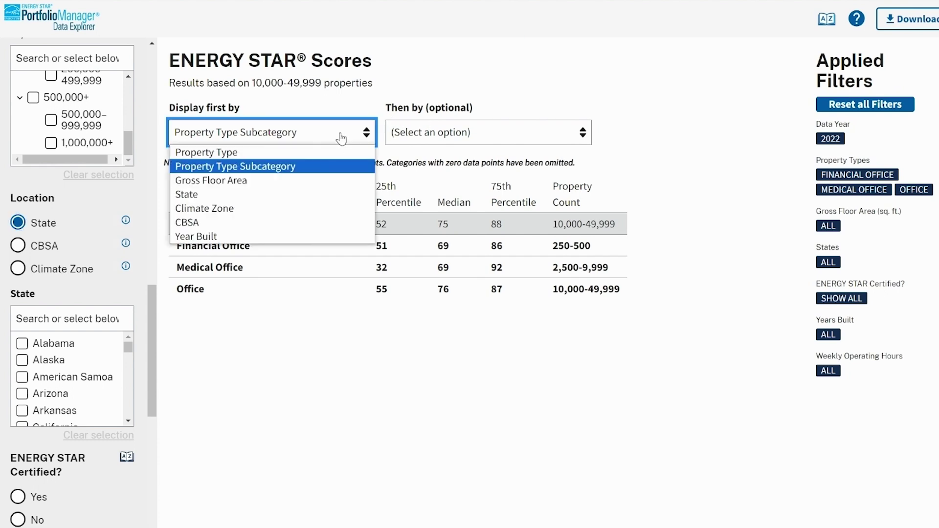
{"action": "left_click", "coordinate": [283, 202]}
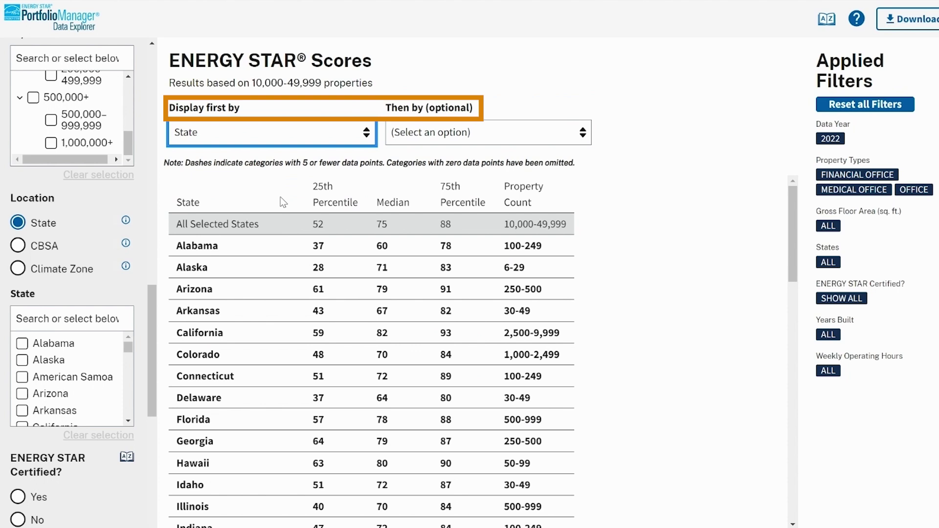
{"action": "left_click", "coordinate": [458, 142]}
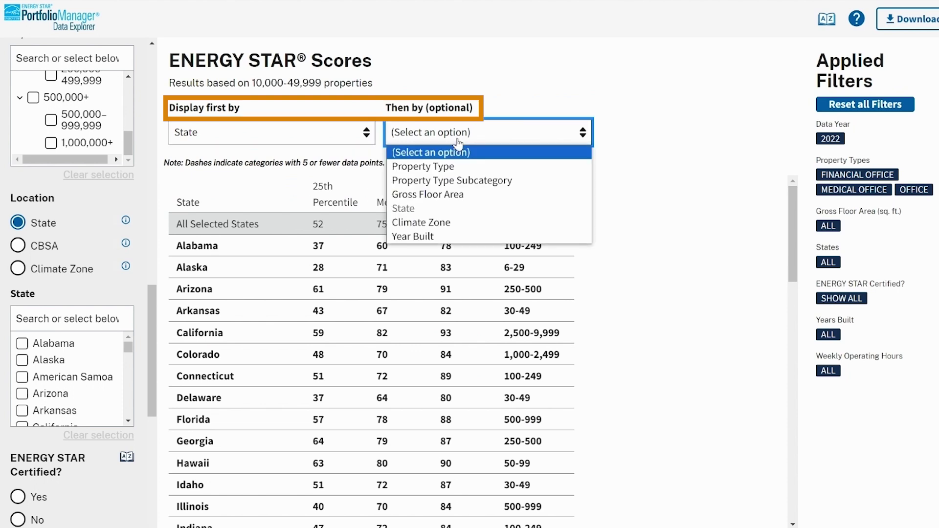
{"action": "left_click", "coordinate": [468, 172]}
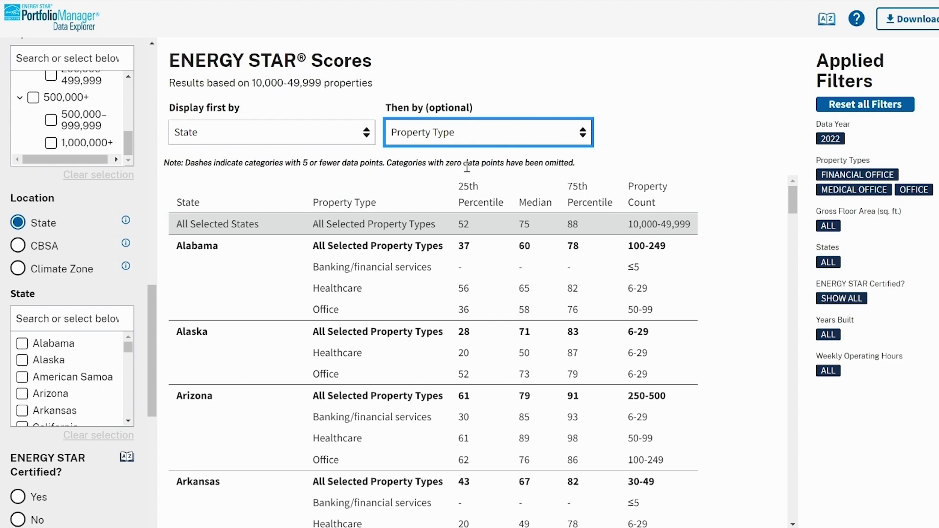
Step: Change the Display first by grouping from State to CBSA
{"action": "left_click", "coordinate": [329, 136]}
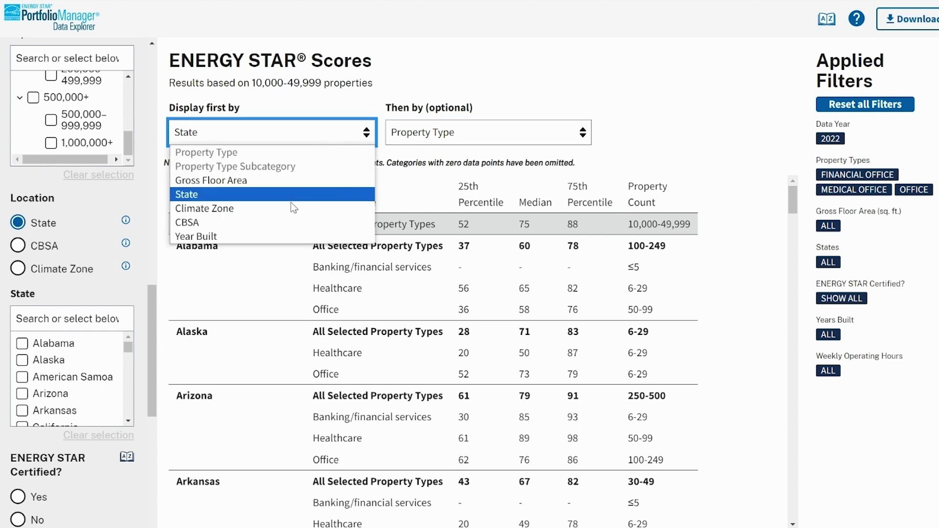
{"action": "left_click", "coordinate": [279, 223]}
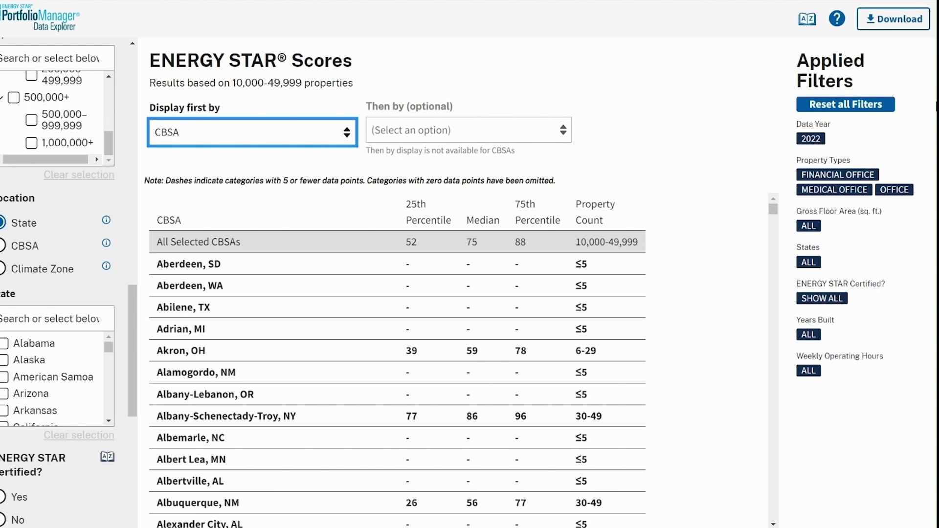
{"action": "left_click", "coordinate": [897, 24]}
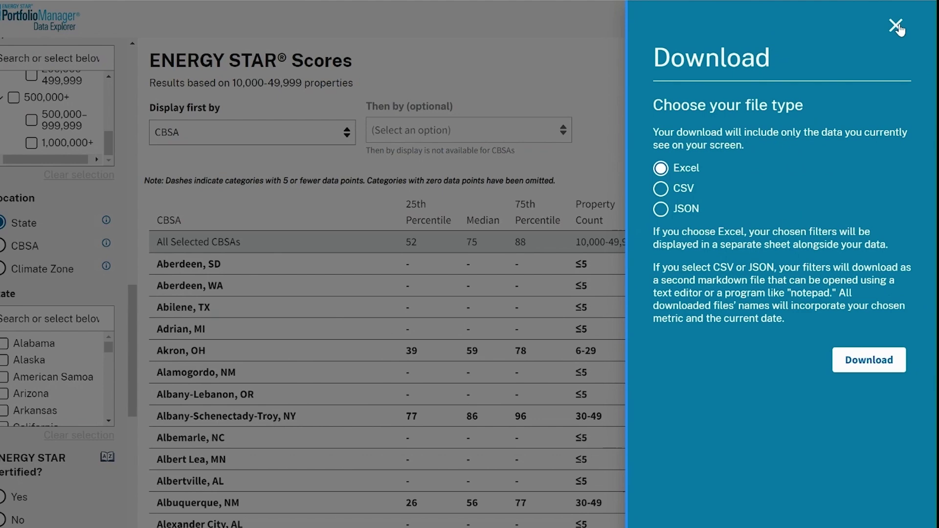
{"action": "left_click", "coordinate": [897, 26]}
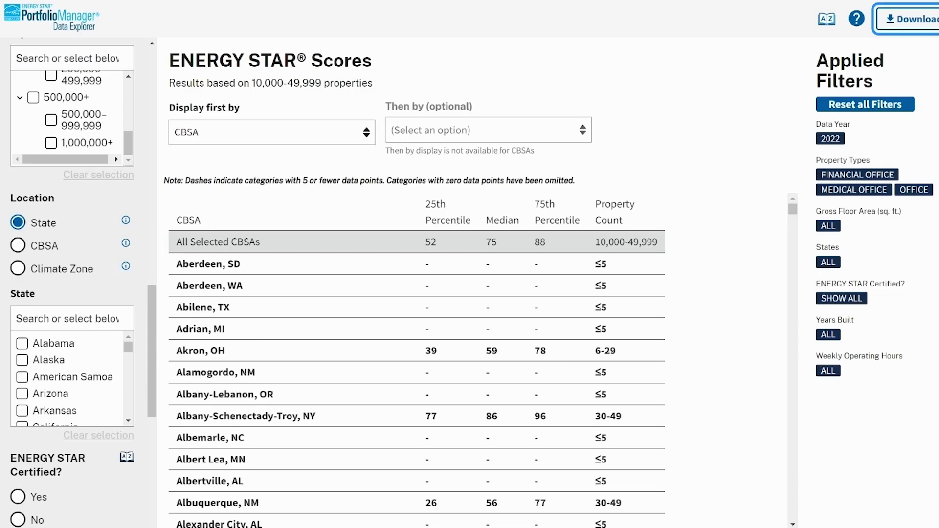
{"action": "left_click", "coordinate": [856, 20]}
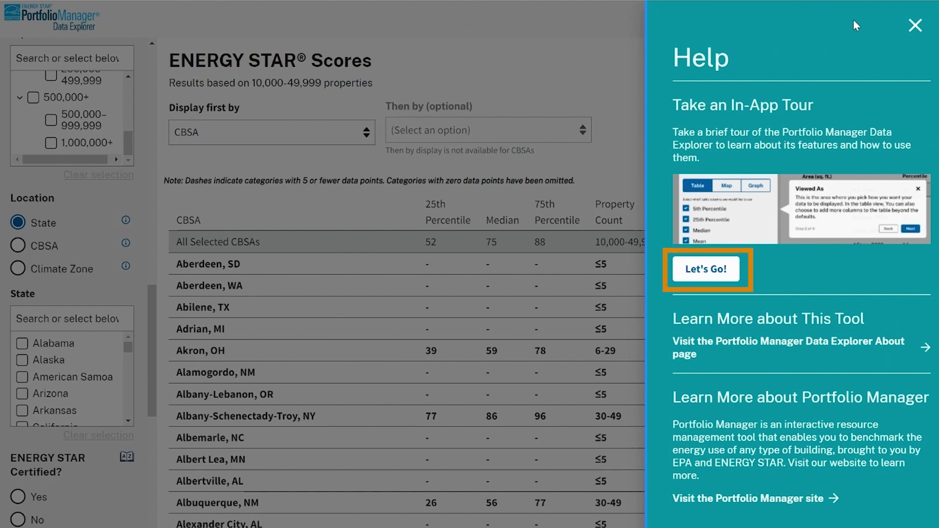
{"action": "left_click", "coordinate": [713, 269]}
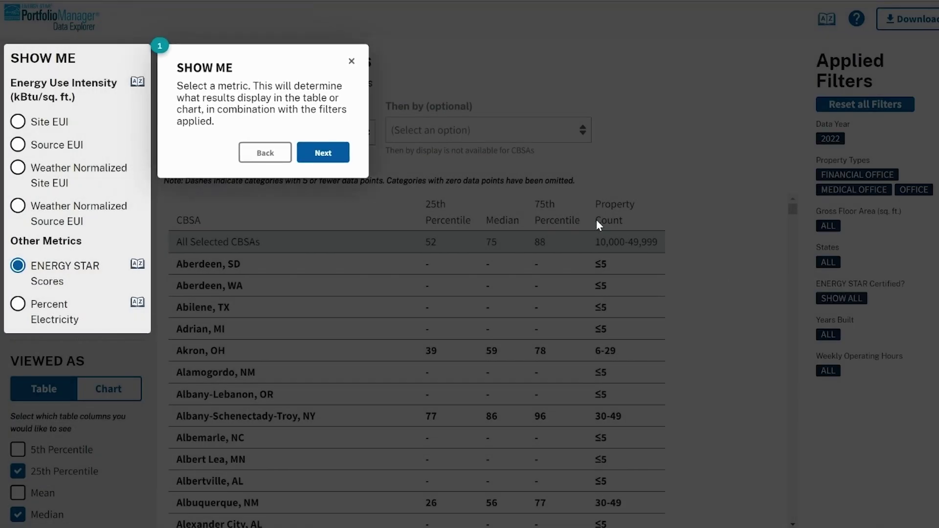
{"action": "left_click", "coordinate": [323, 153]}
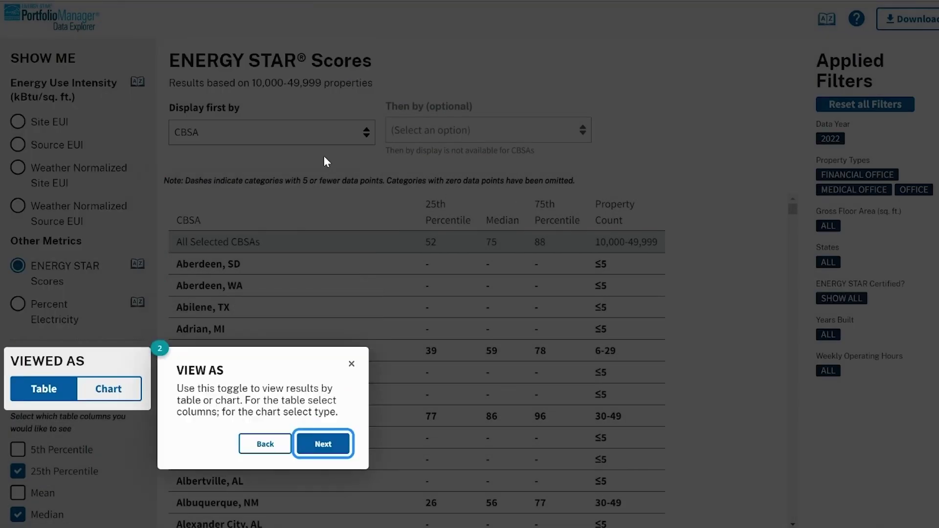
{"action": "left_click", "coordinate": [320, 444]}
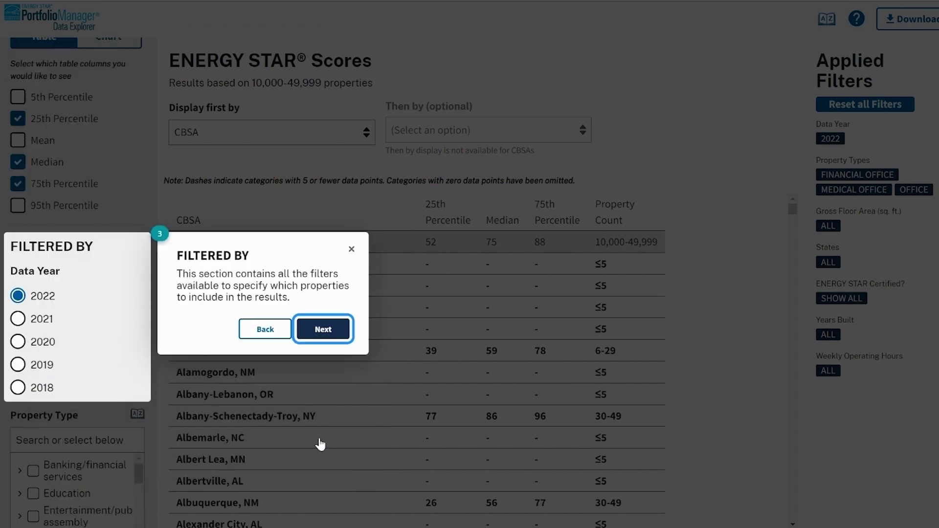
{"action": "left_click", "coordinate": [323, 329]}
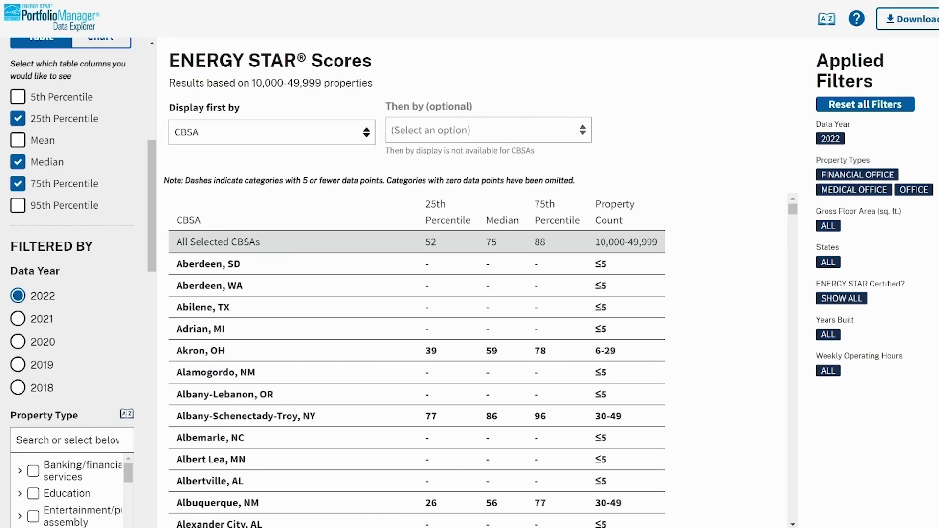